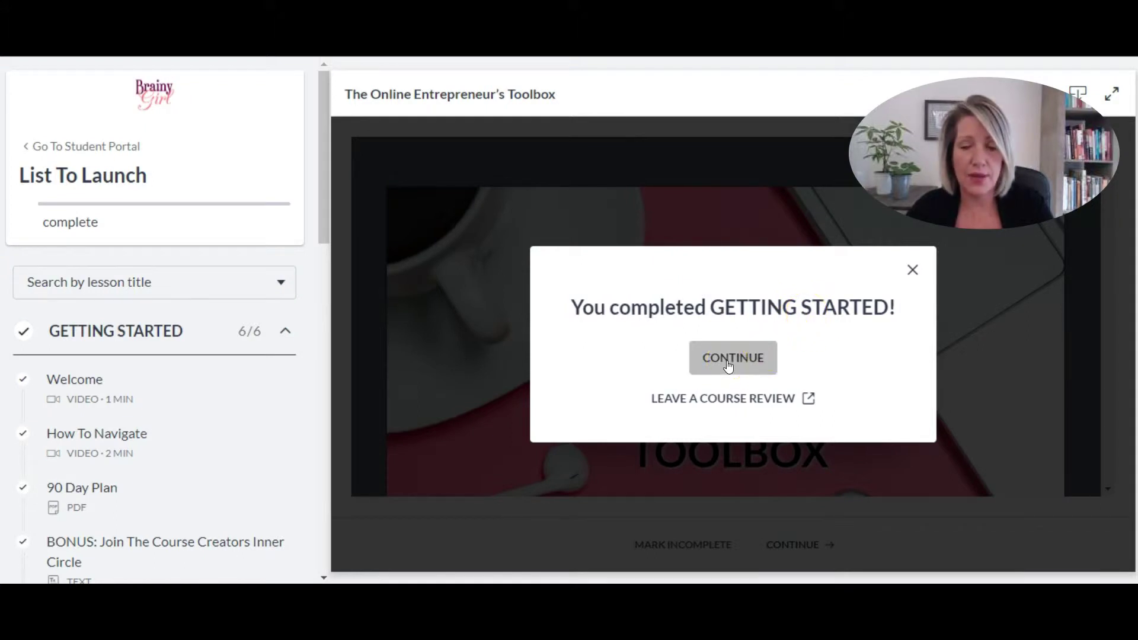
# From the GETTING STARTED completion pop-up, open the List To Launch course review form.
pyautogui.click(720, 403)
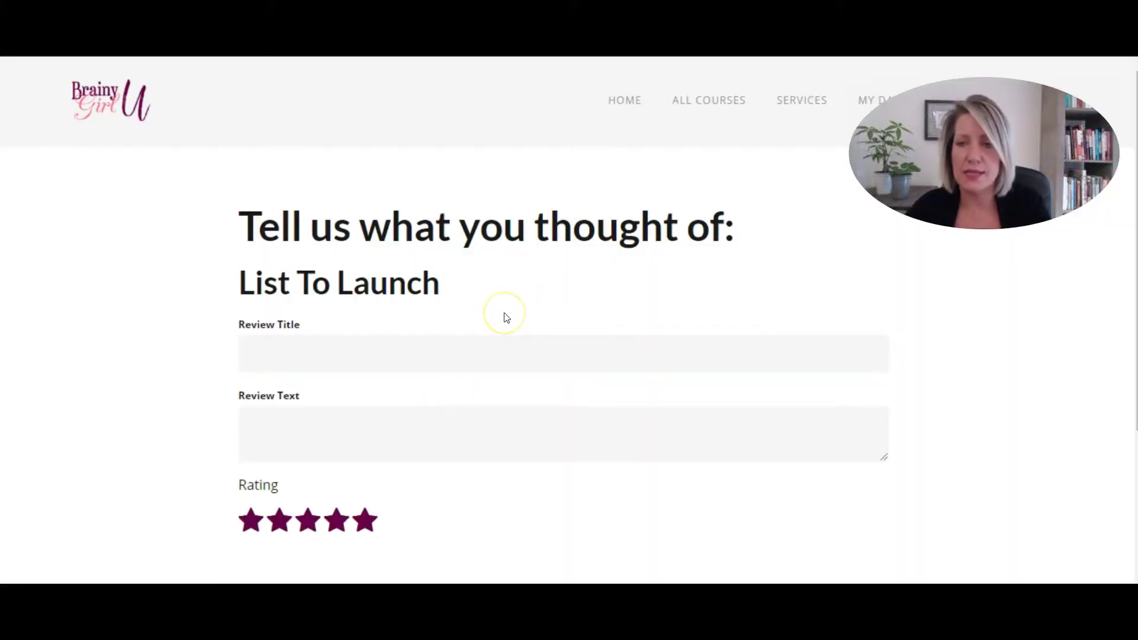
# Submit a five-star review titled 'What an incredible course!' about growing the list to over 1,000 in 90 days.
pyautogui.click(414, 356)
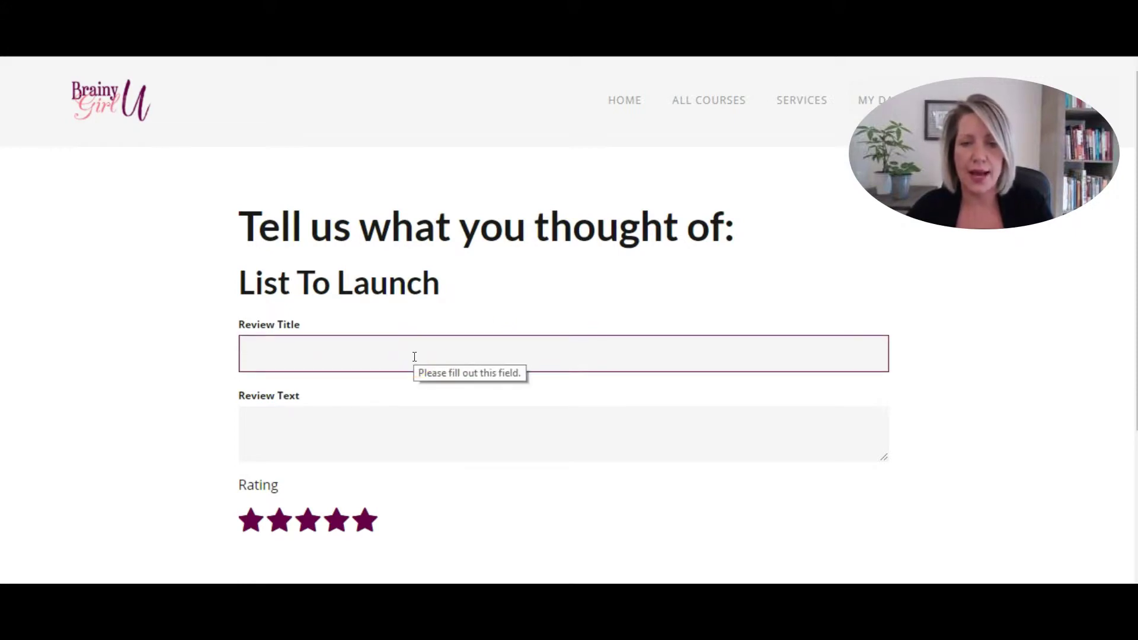
pyautogui.click(415, 356)
pyautogui.write('What an i')
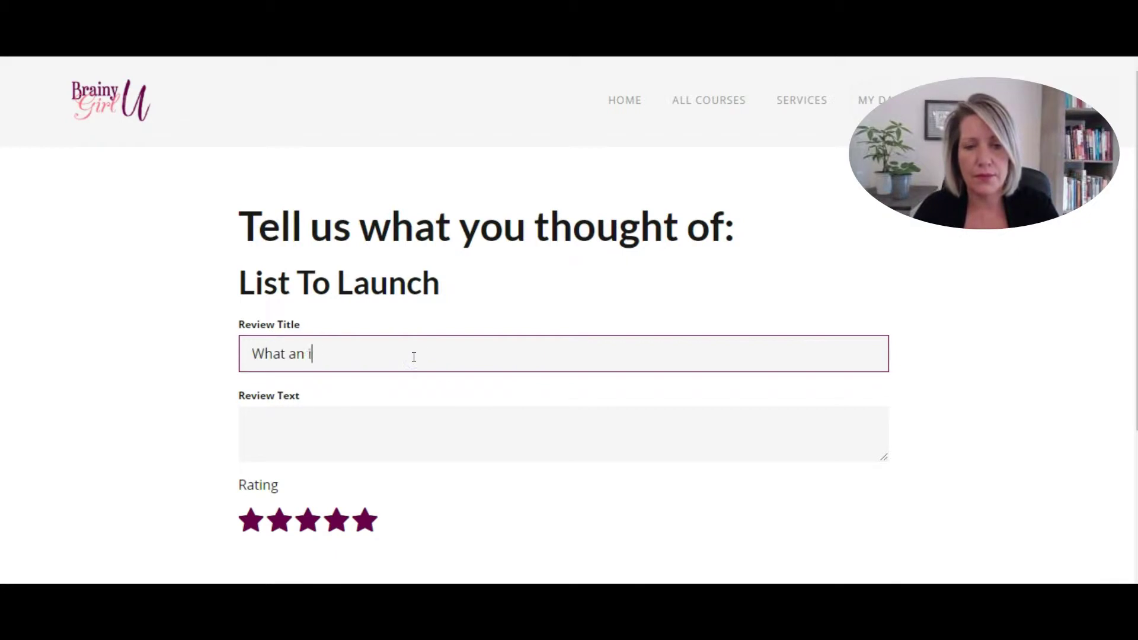
pyautogui.write('ncredible course!')
pyautogui.press('Tab')
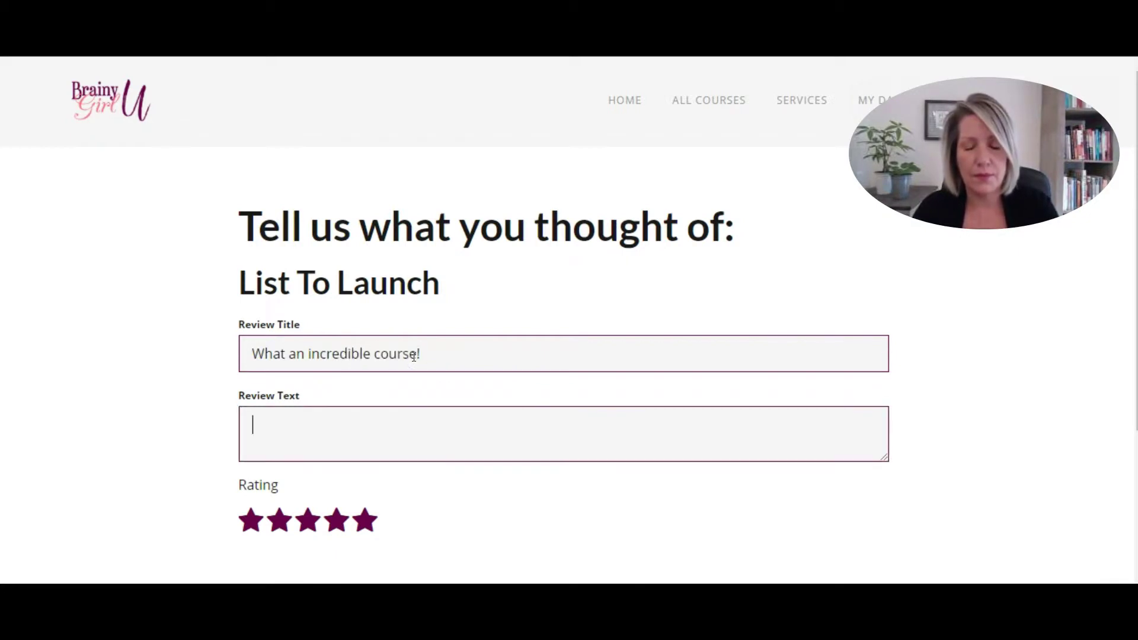
pyautogui.write('Wow. I grew my list to o')
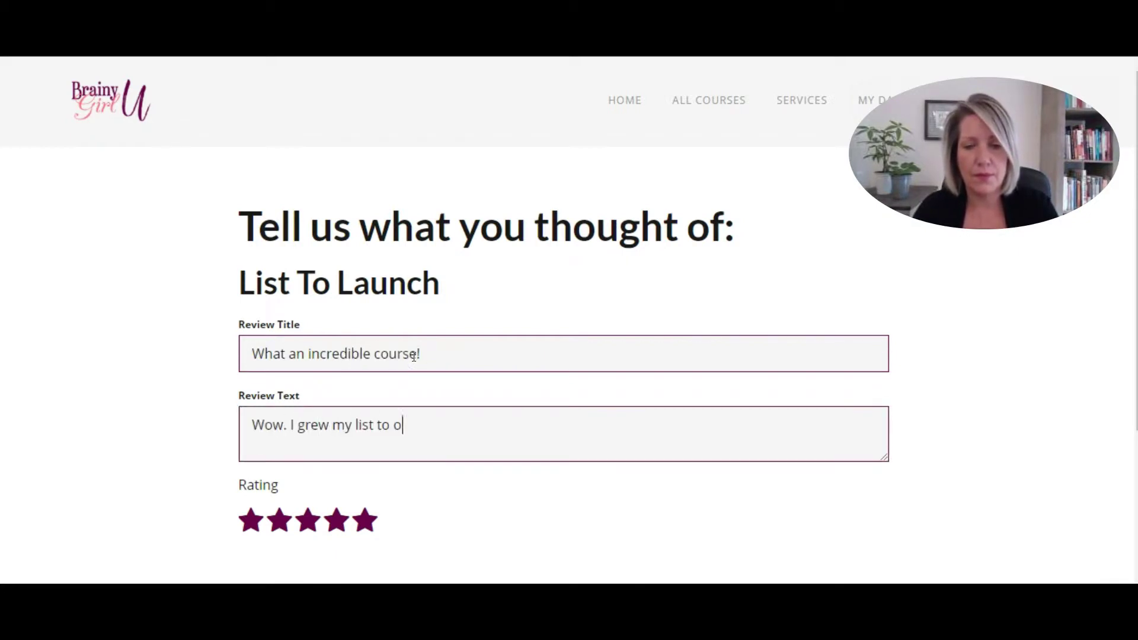
pyautogui.write('ver 1,000 in just 90 days ')
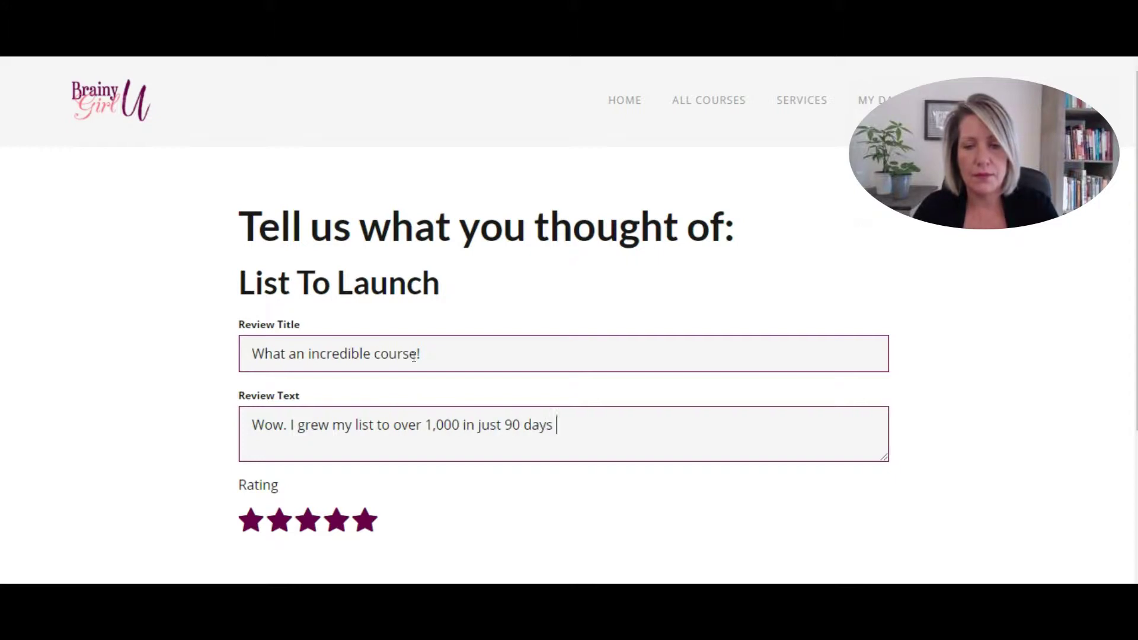
pyautogui.write("so I'm ready to launch my course to an audi")
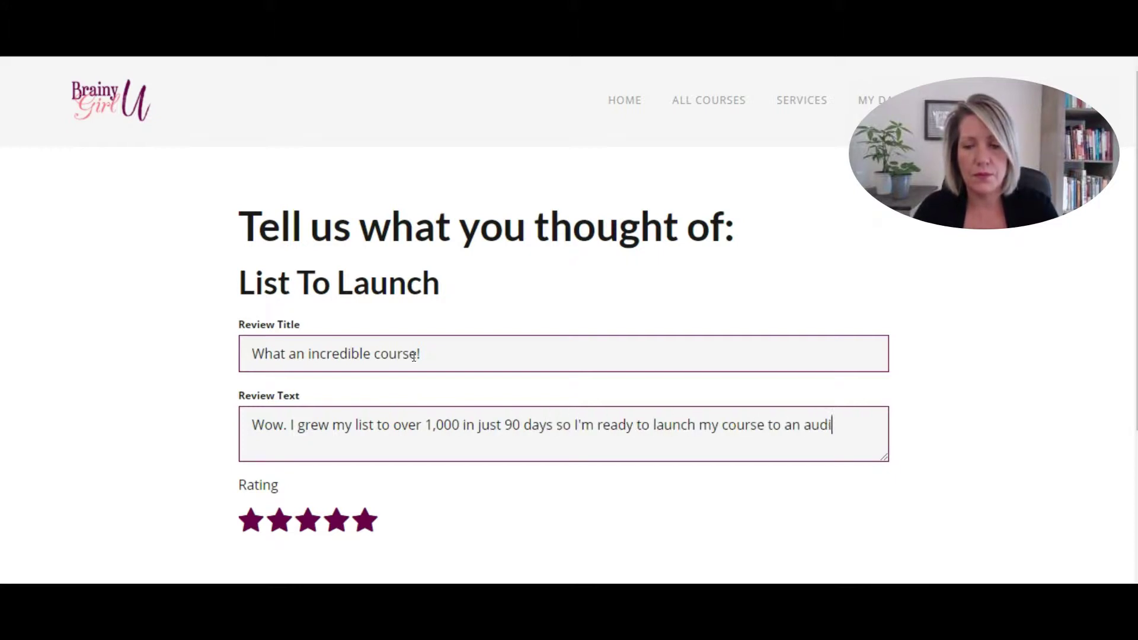
pyautogui.write('ence of people who are waiting for what I ha')
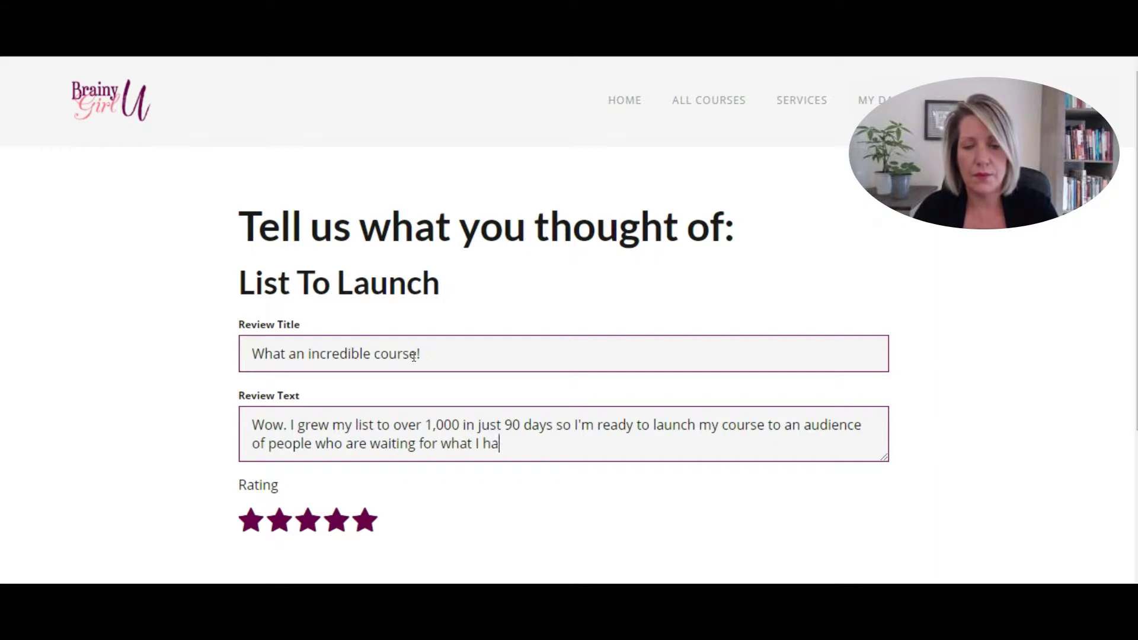
pyautogui.write('ve!')
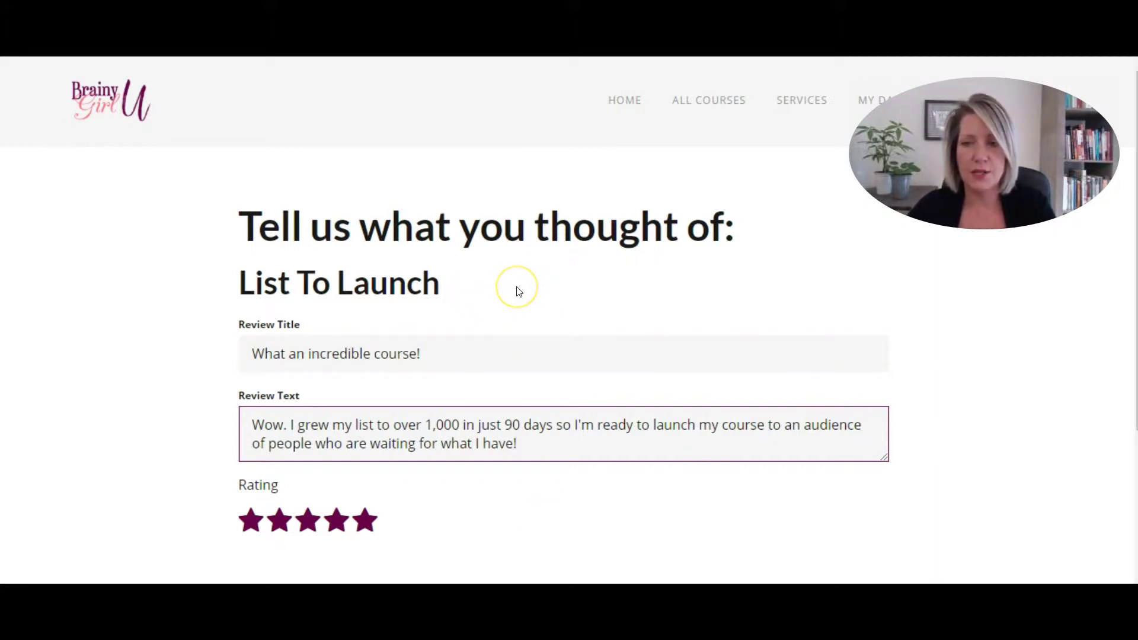
pyautogui.scroll(-2, 483, 264)
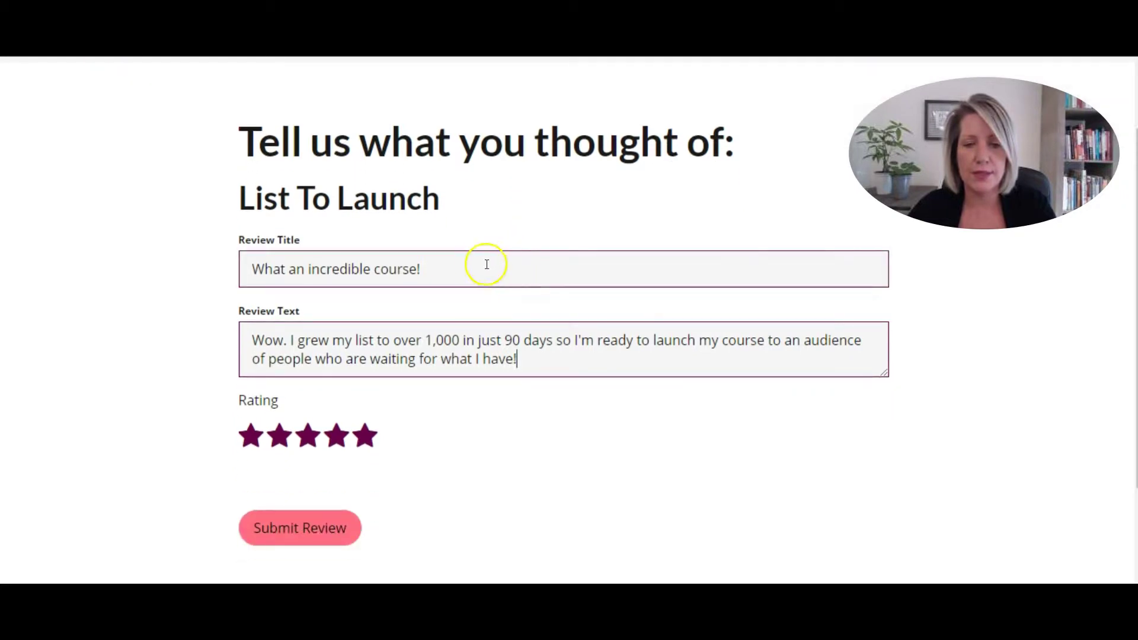
pyautogui.click(365, 436)
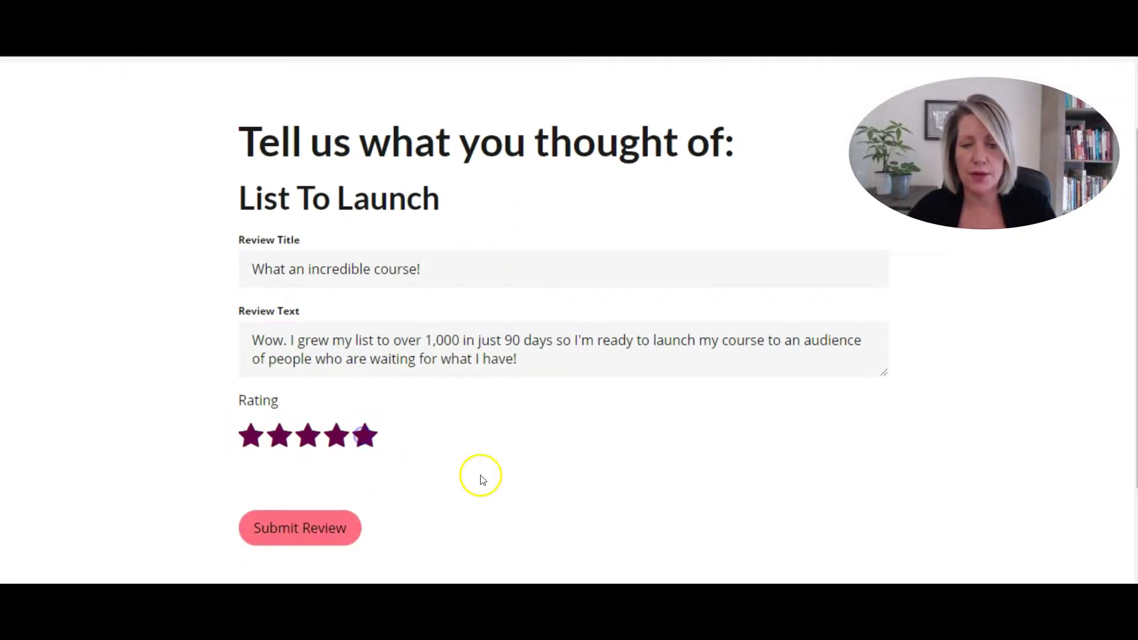
pyautogui.click(290, 526)
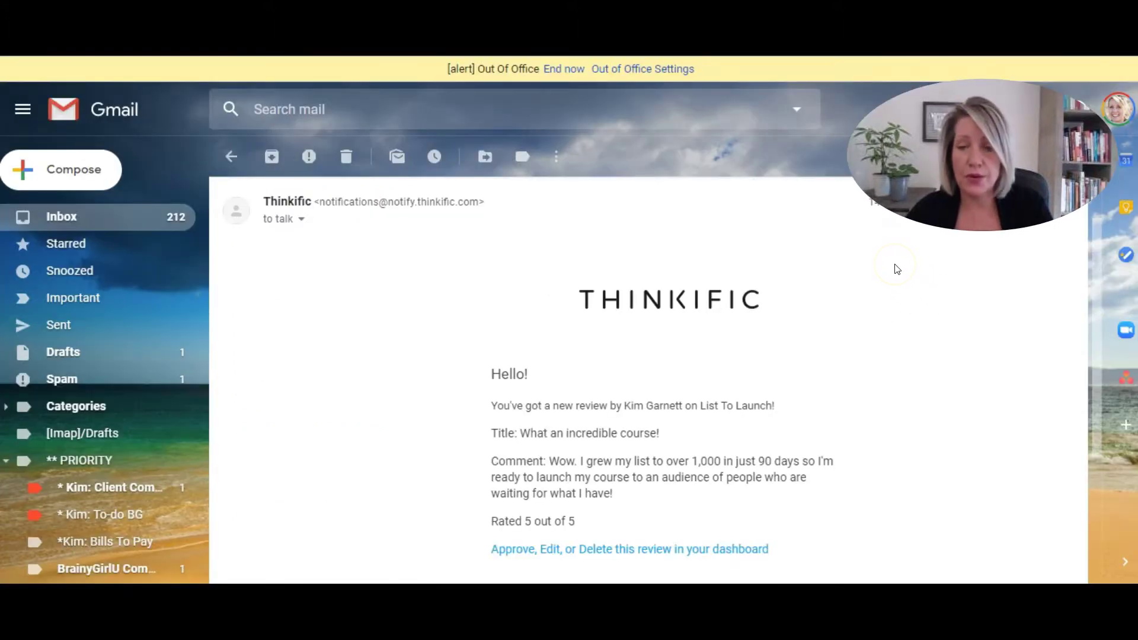
# Read the Thinkific new-review email in Gmail and follow its link to the pending review in the dashboard.
pyautogui.click(871, 263)
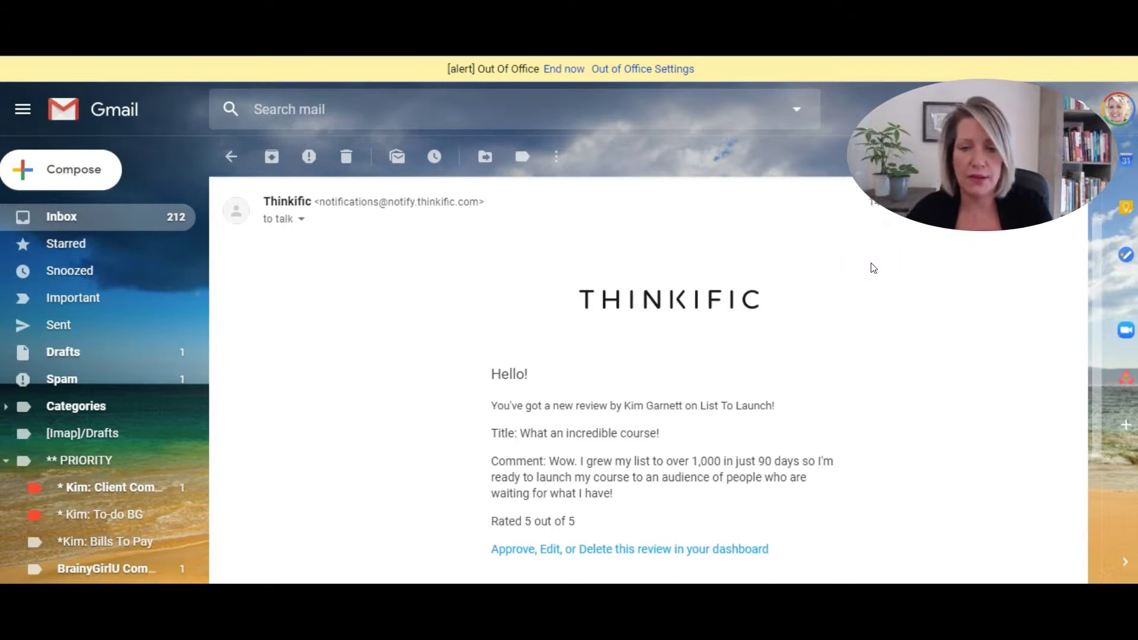
pyautogui.scroll(-2, 871, 265)
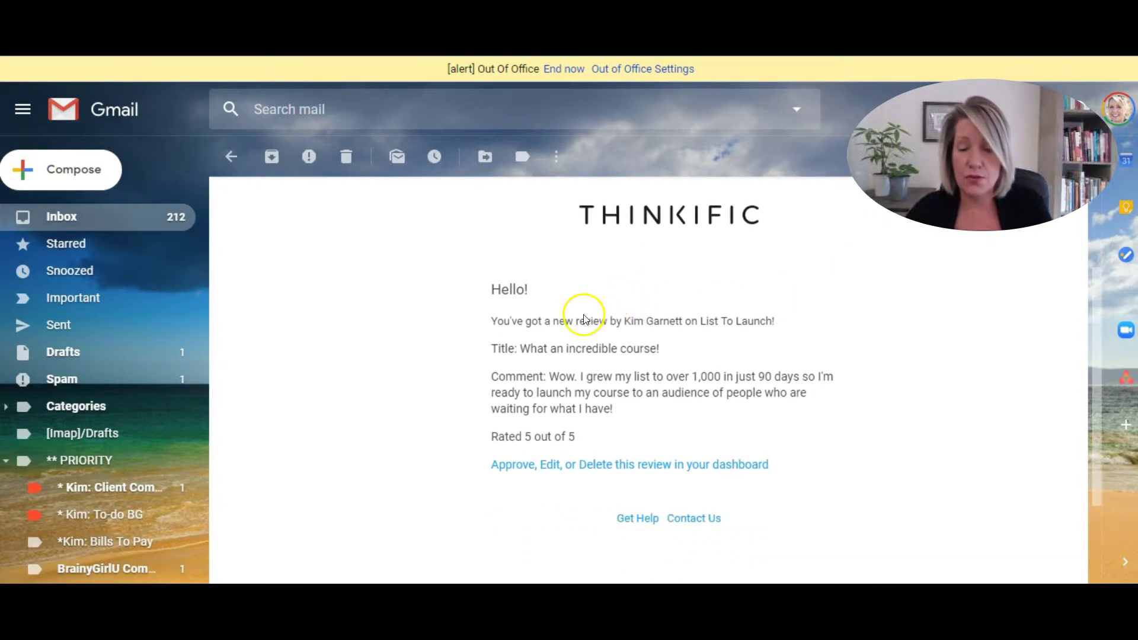
pyautogui.moveTo(497, 348); pyautogui.dragTo(628, 412)
pyautogui.click(685, 399)
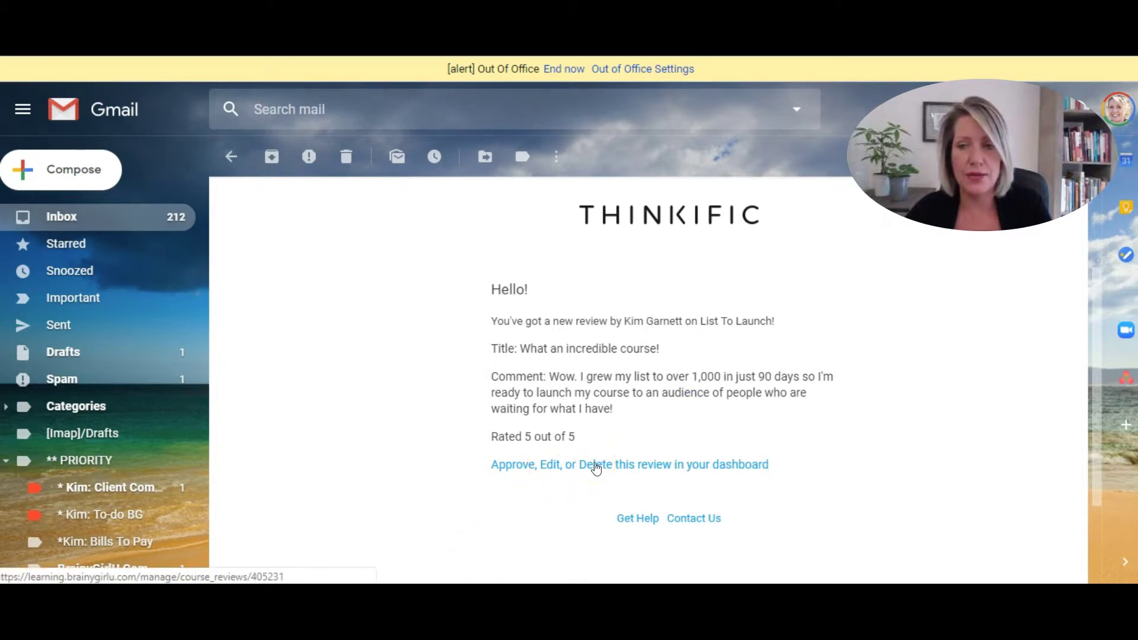
pyautogui.click(512, 467)
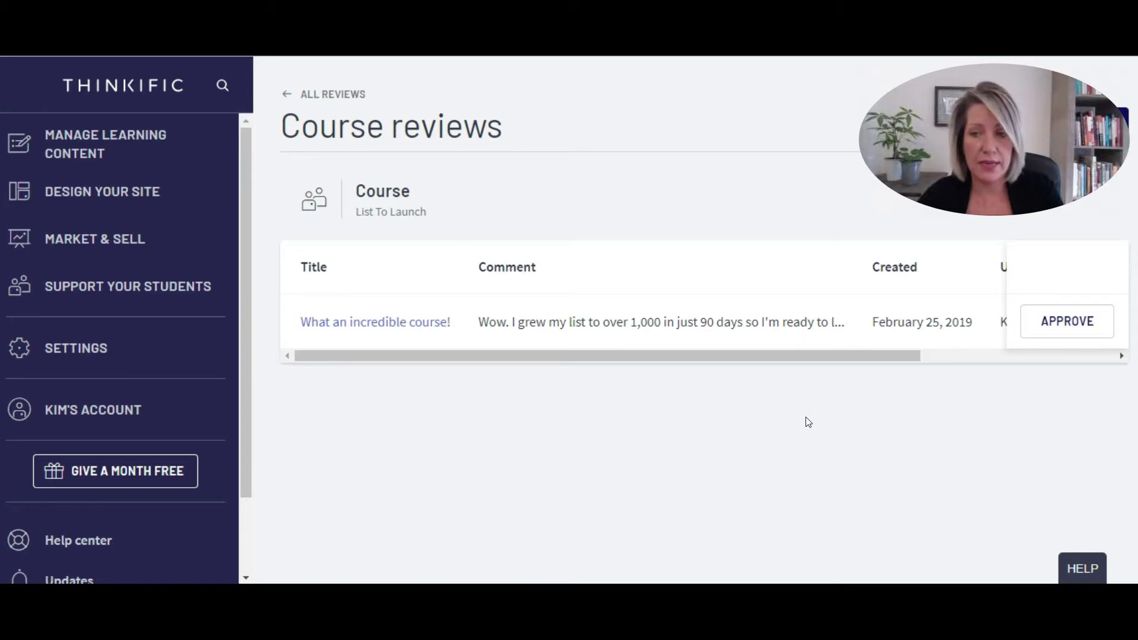
# Approve the 'What an incredible course!' review and expand DESIGN YOUR SITE in the sidebar.
pyautogui.click(1065, 322)
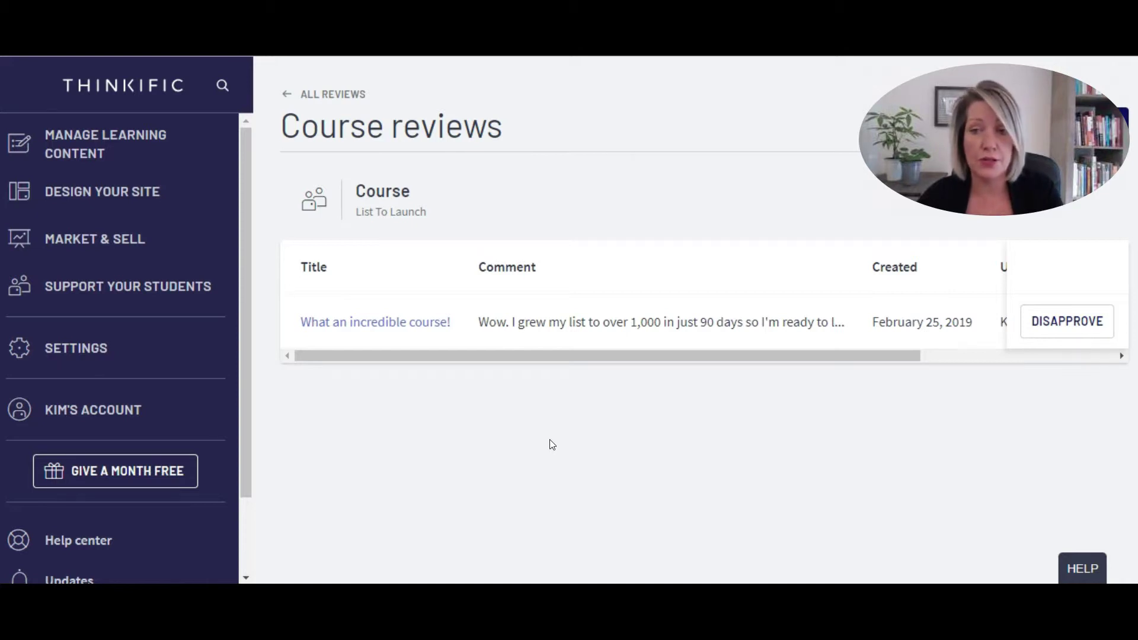
pyautogui.click(551, 428)
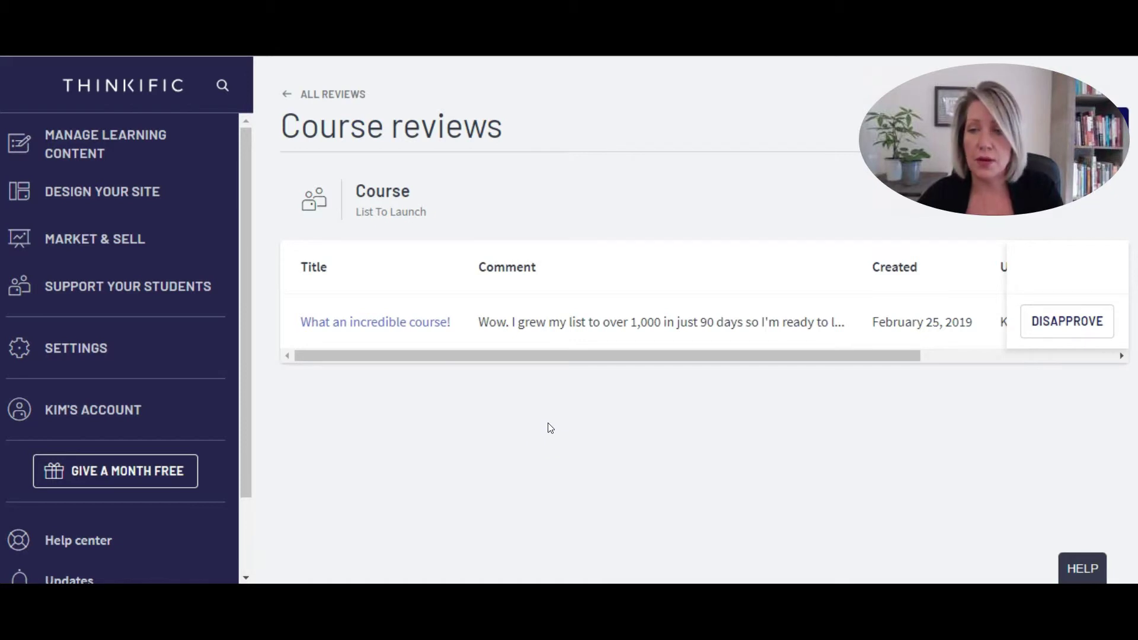
pyautogui.click(157, 188)
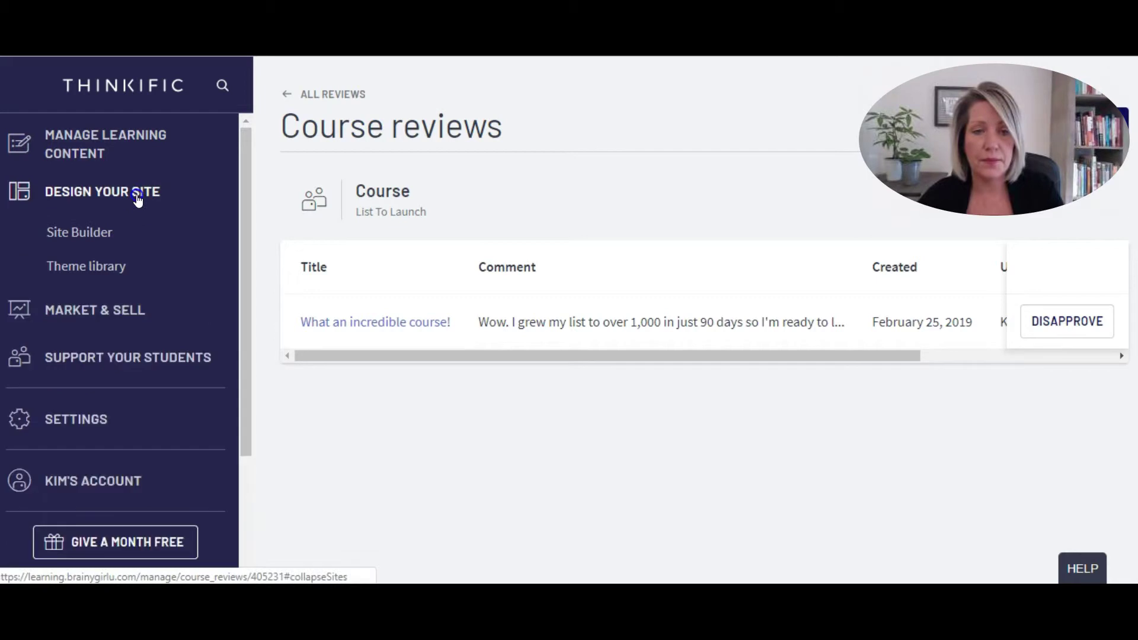
# Open the Test Course landing page for editing in the site builder.
pyautogui.click(80, 237)
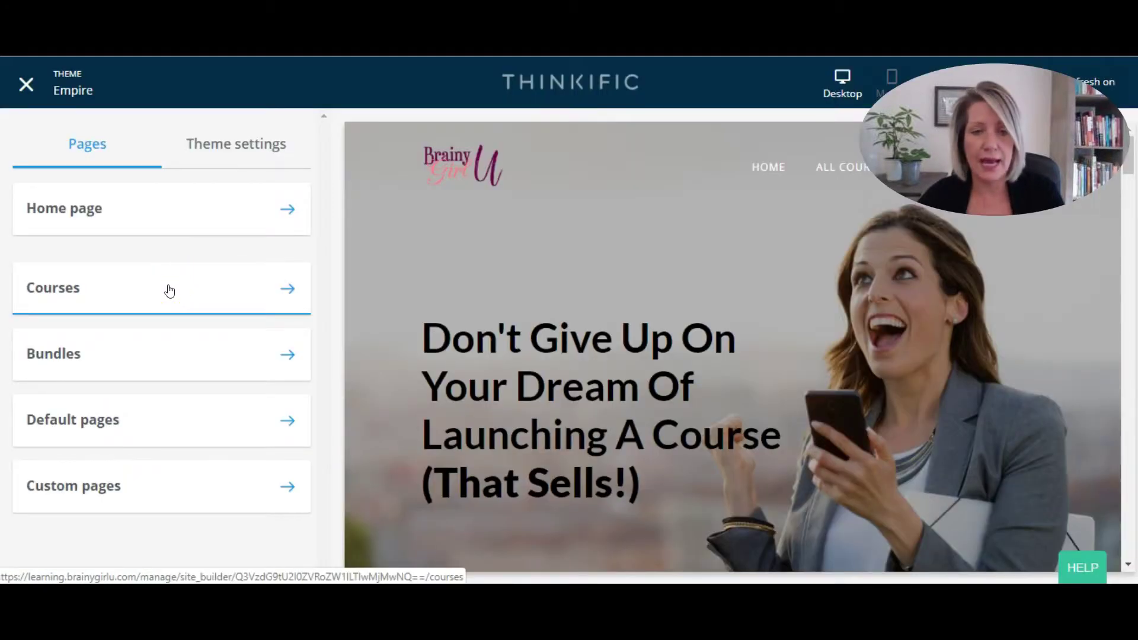
pyautogui.click(169, 289)
pyautogui.click(107, 255)
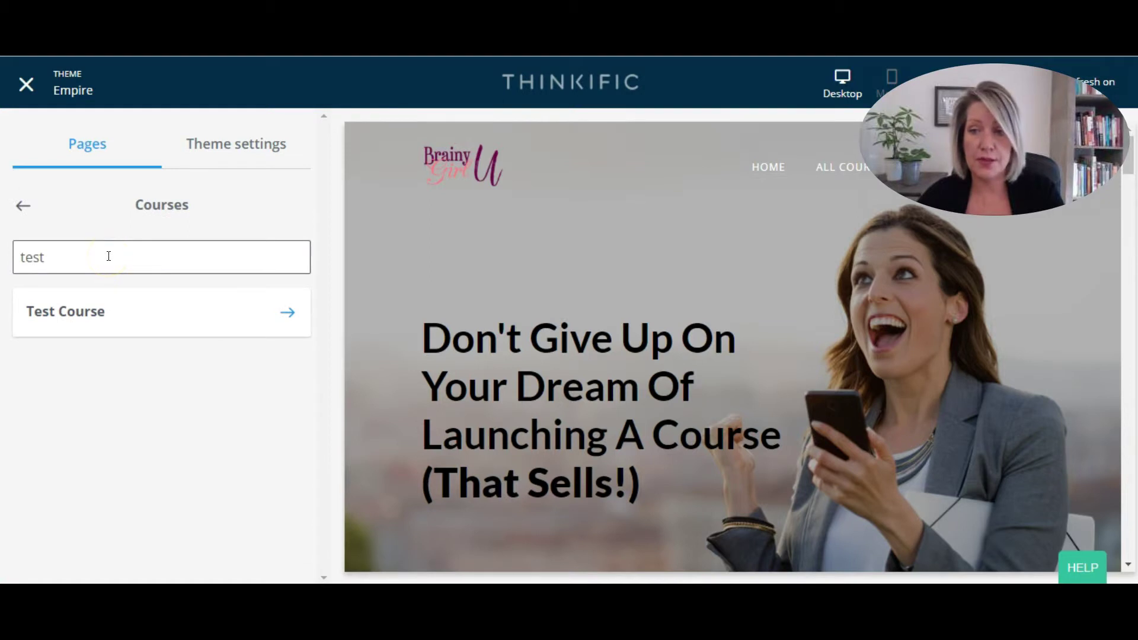
pyautogui.click(79, 310)
pyautogui.click(201, 393)
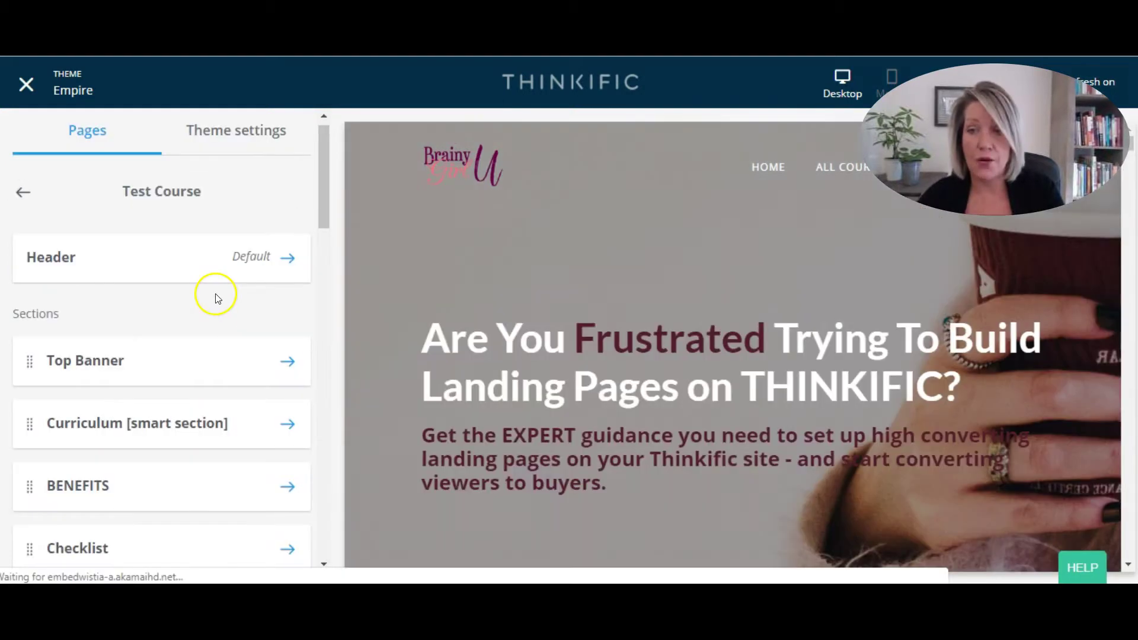
# Add a Social proof: reviews section, found by searching 'soci', and open its settings.
pyautogui.scroll(-8, 217, 287)
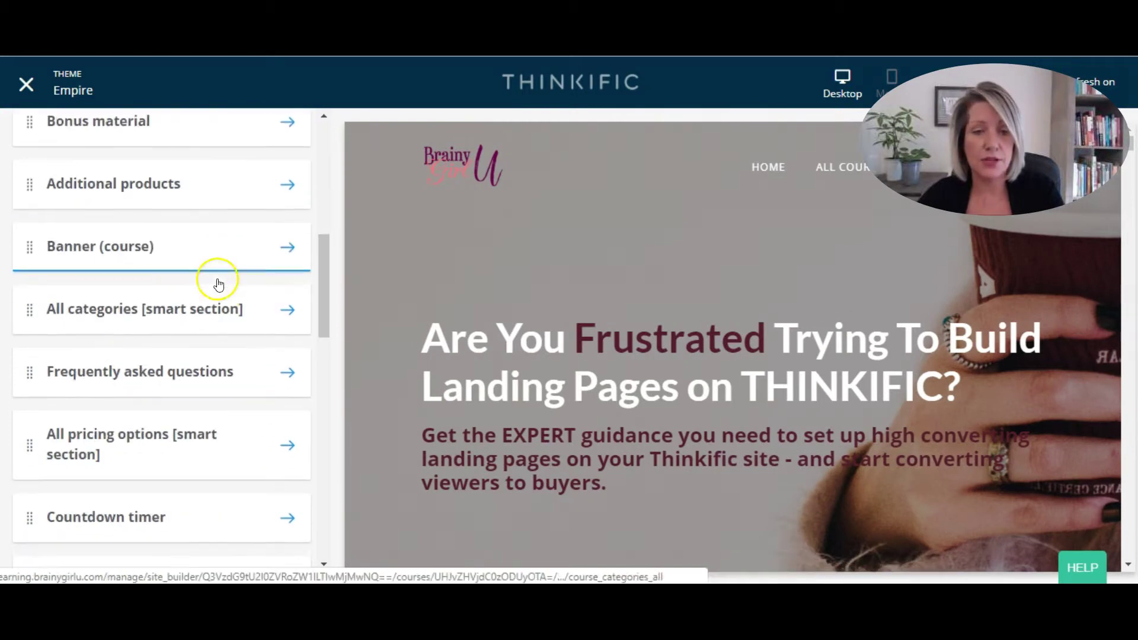
pyautogui.scroll(-1, 218, 284)
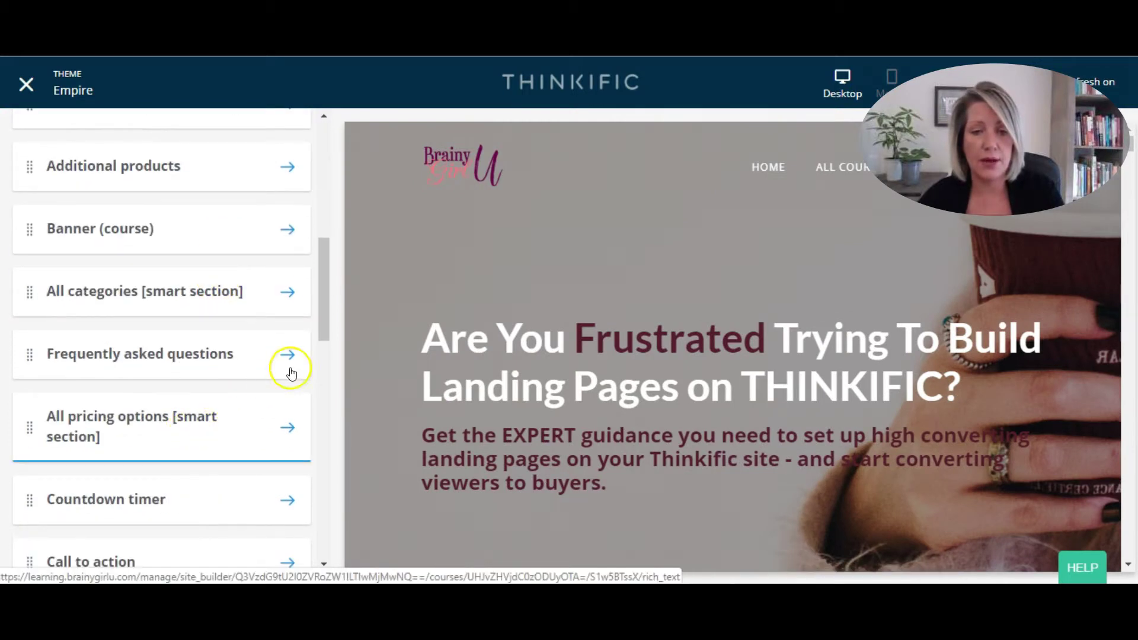
pyautogui.scroll(-10, 290, 372)
pyautogui.click(148, 460)
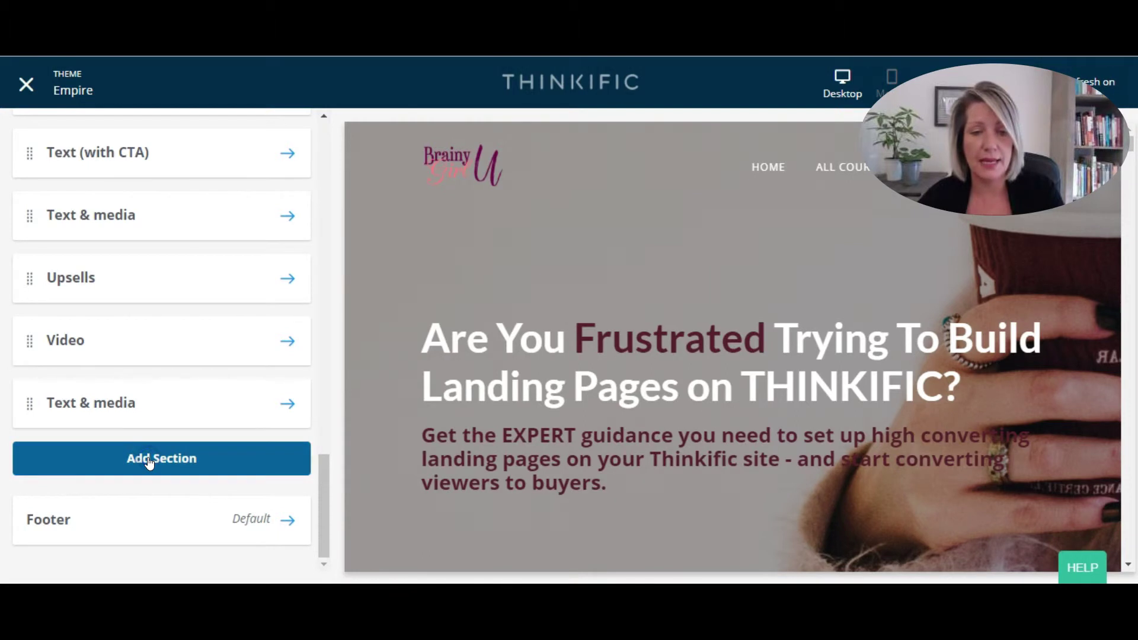
pyautogui.click(121, 468)
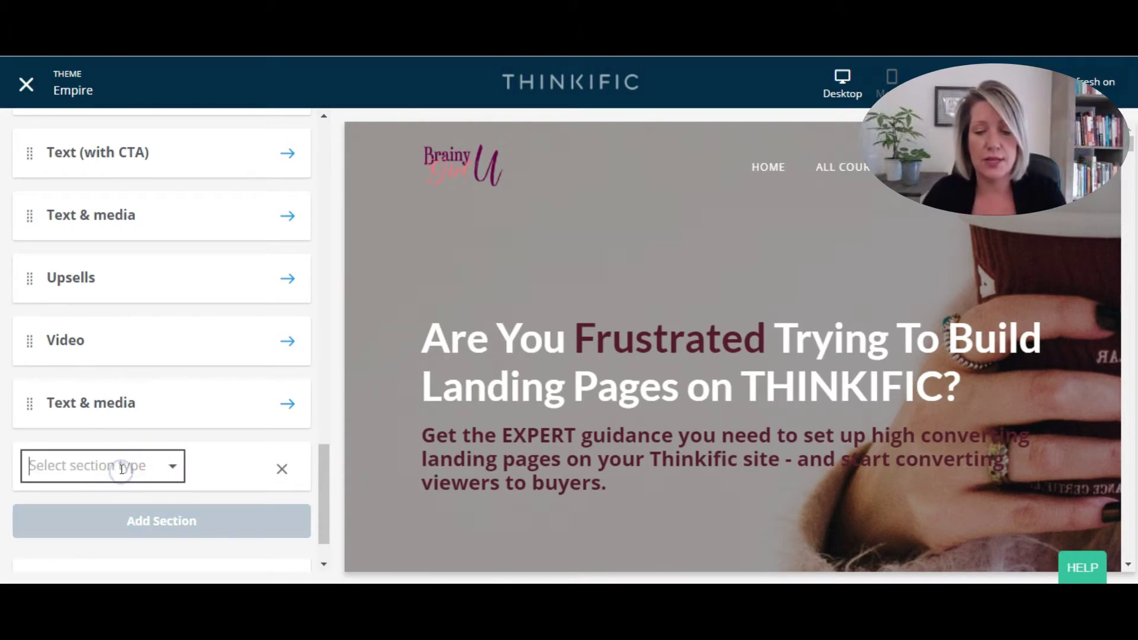
pyautogui.write('soci')
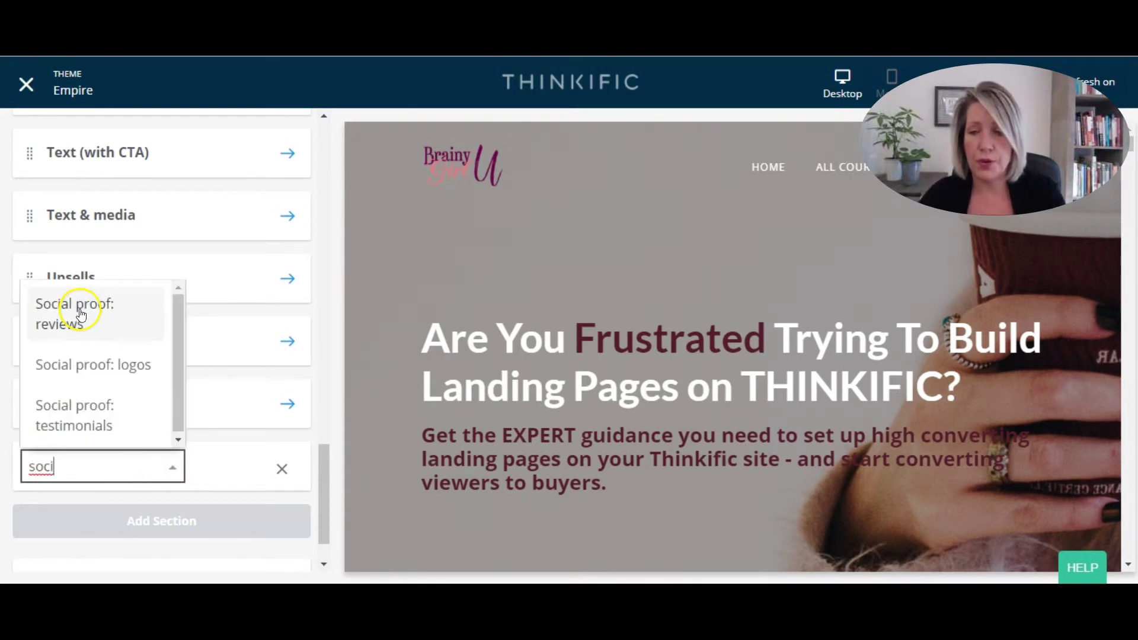
pyautogui.click(81, 314)
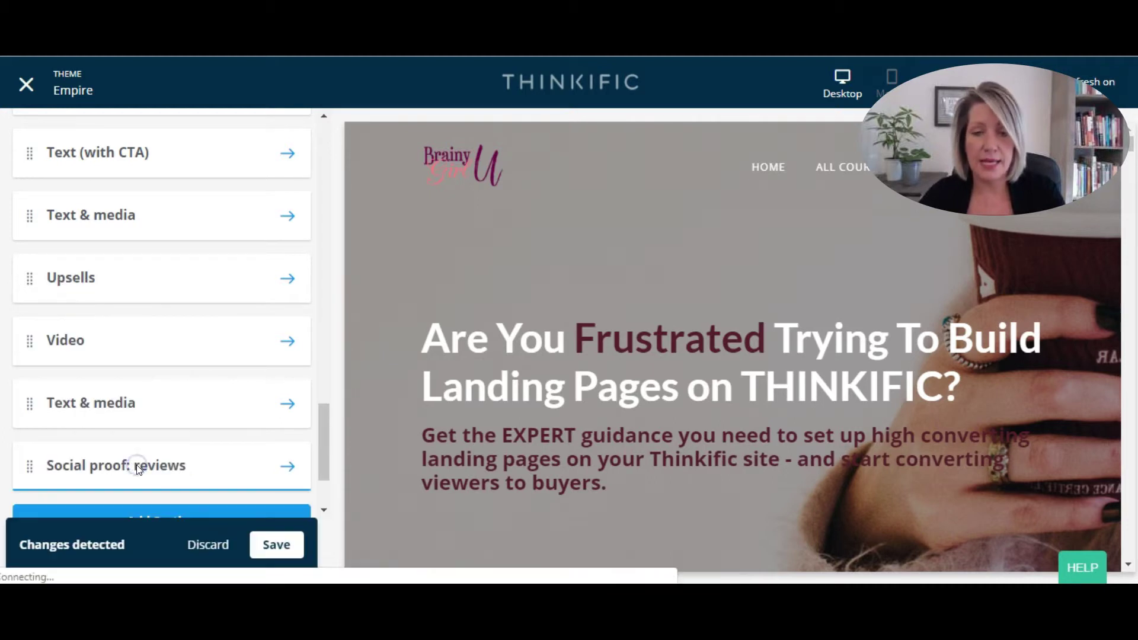
pyautogui.click(138, 470)
pyautogui.moveTo(597, 320); pyautogui.dragTo(822, 320)
pyautogui.click(275, 287)
# Change the section heading to 'What Other Participants Are Saying' and add a Course review block.
pyautogui.moveTo(165, 362); pyautogui.dragTo(33, 359)
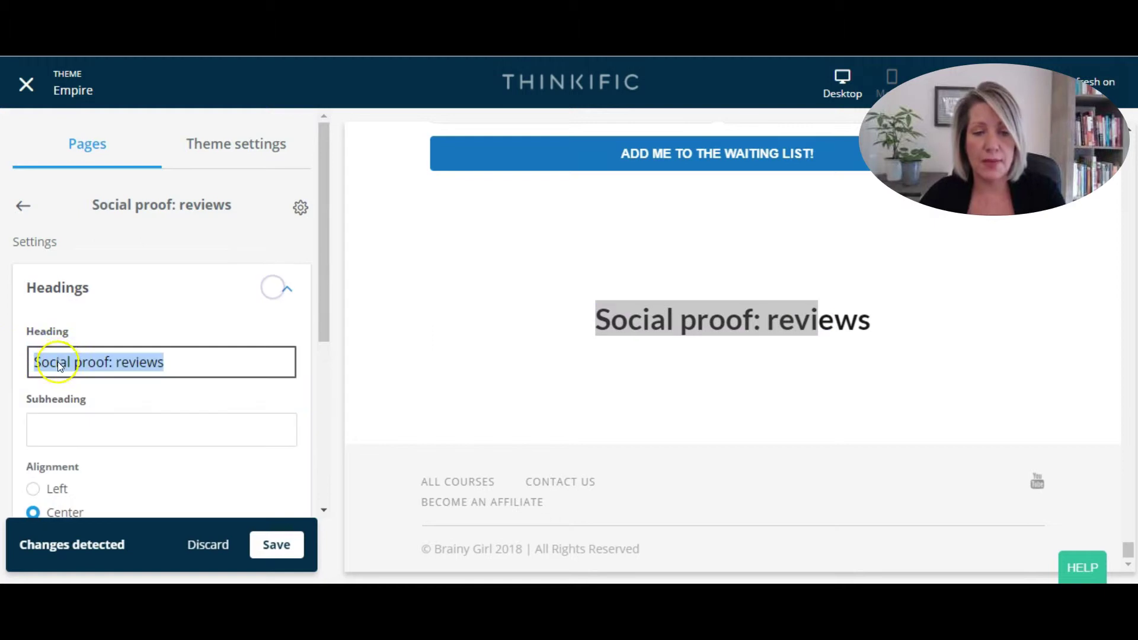
pyautogui.write('What Other ')
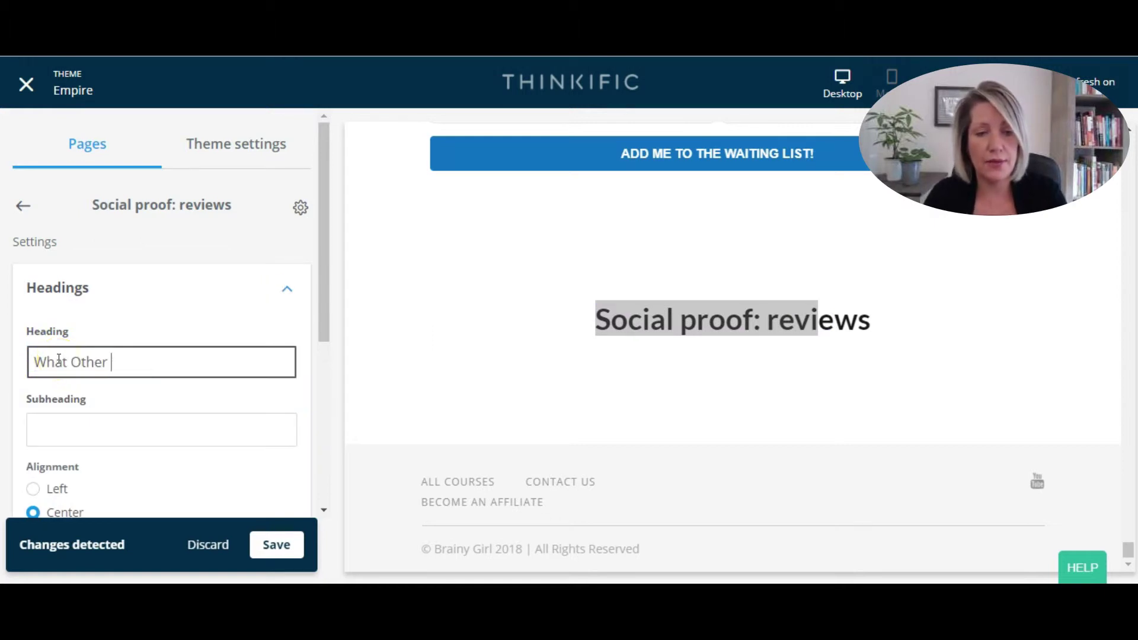
pyautogui.write('Participants Ar')
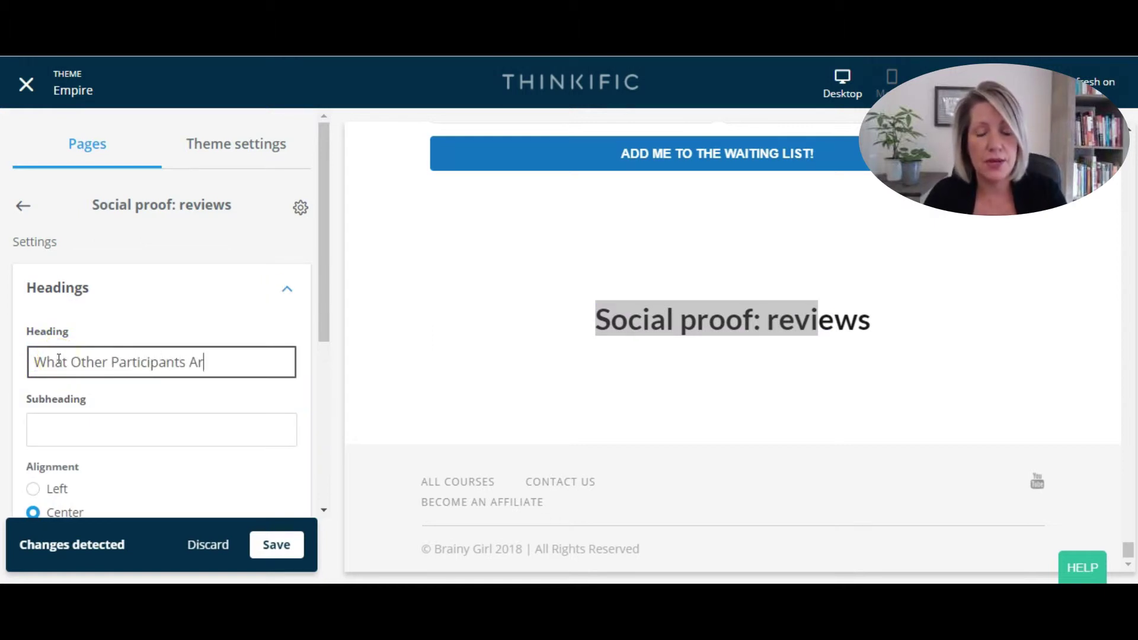
pyautogui.write('e Saying')
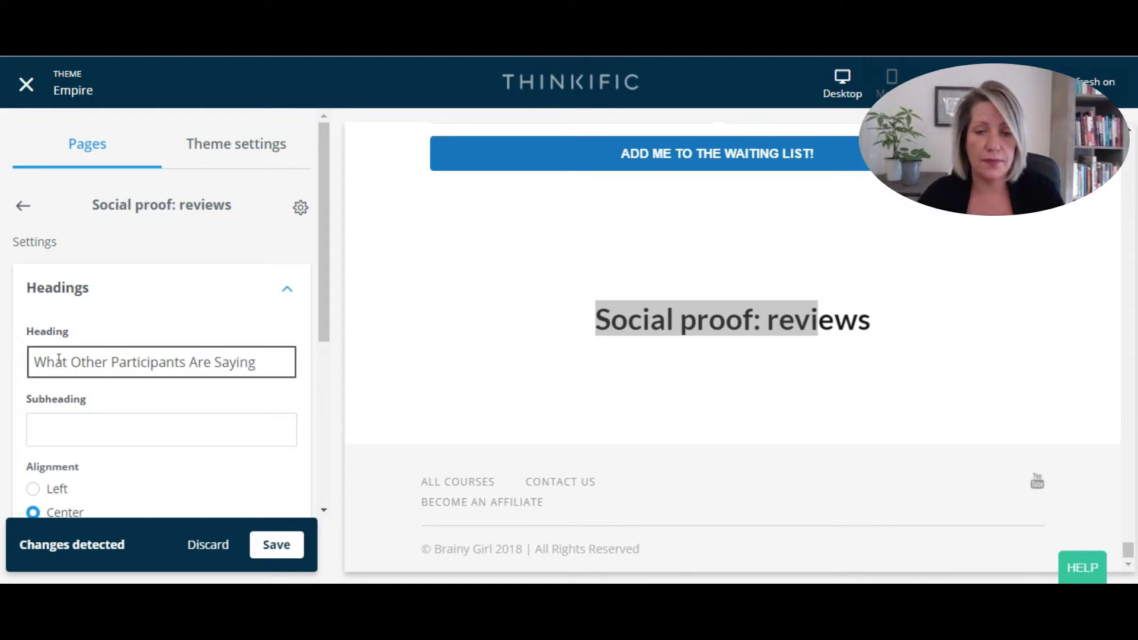
pyautogui.scroll(-1, 58, 359)
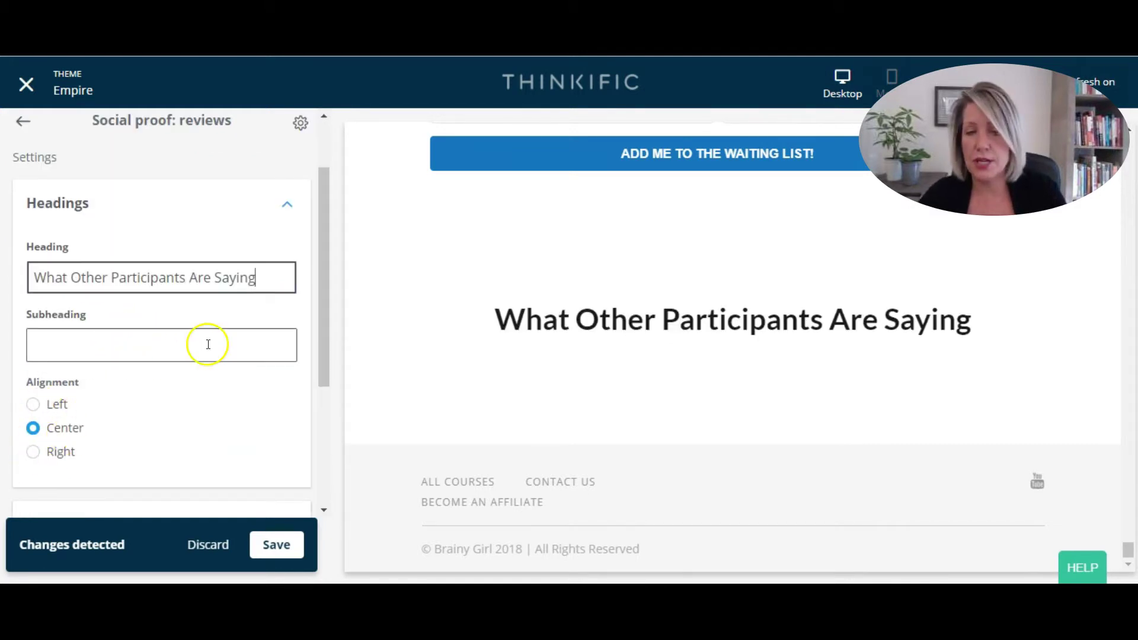
pyautogui.scroll(-3, 208, 345)
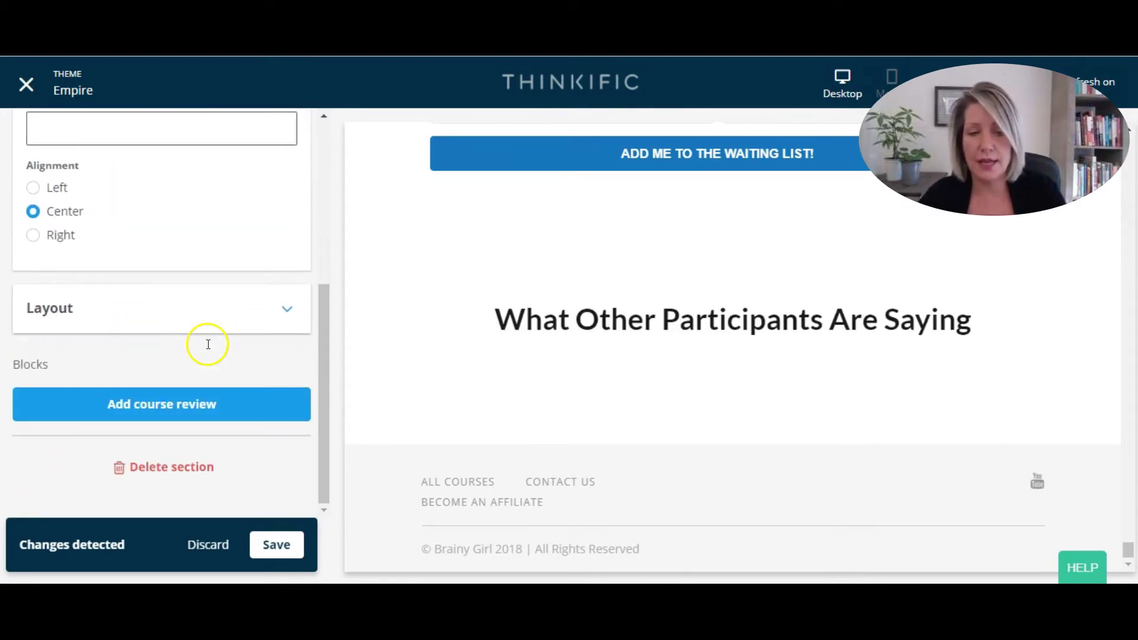
pyautogui.click(165, 415)
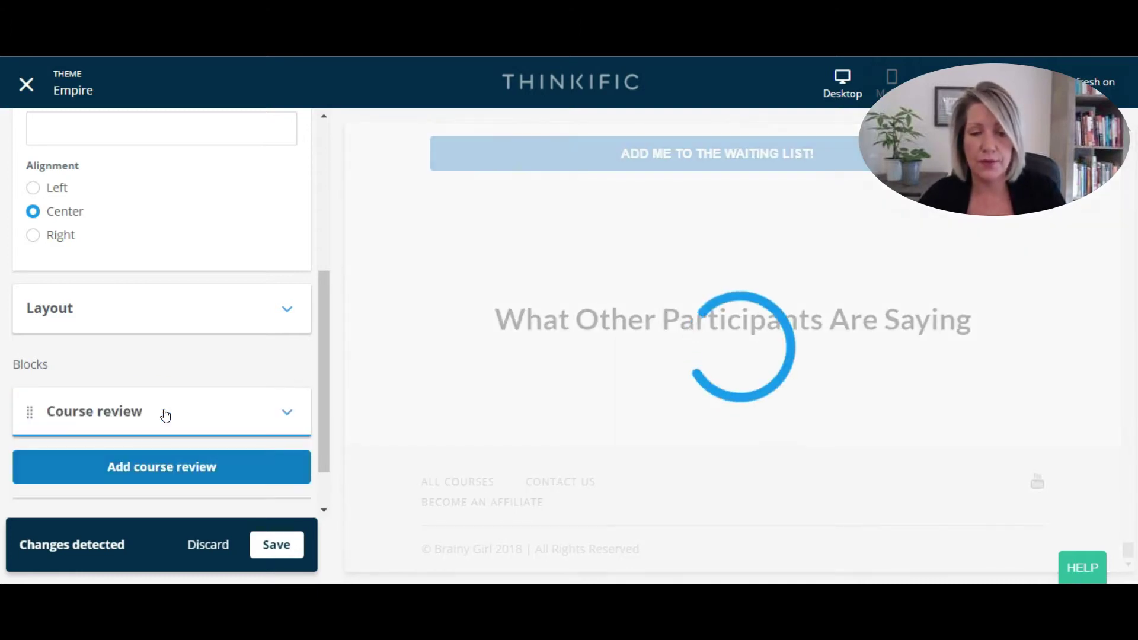
pyautogui.scroll(-3, 236, 352)
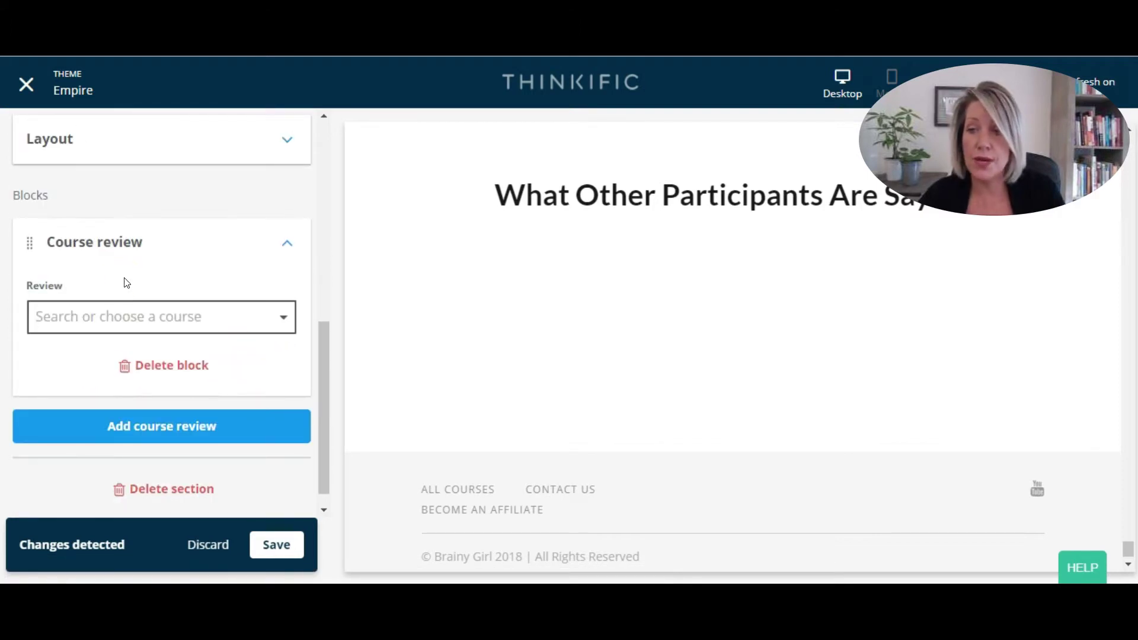
# Point the review block at List To Launch's 'What an incredible course!' review and save the page.
pyautogui.click(283, 319)
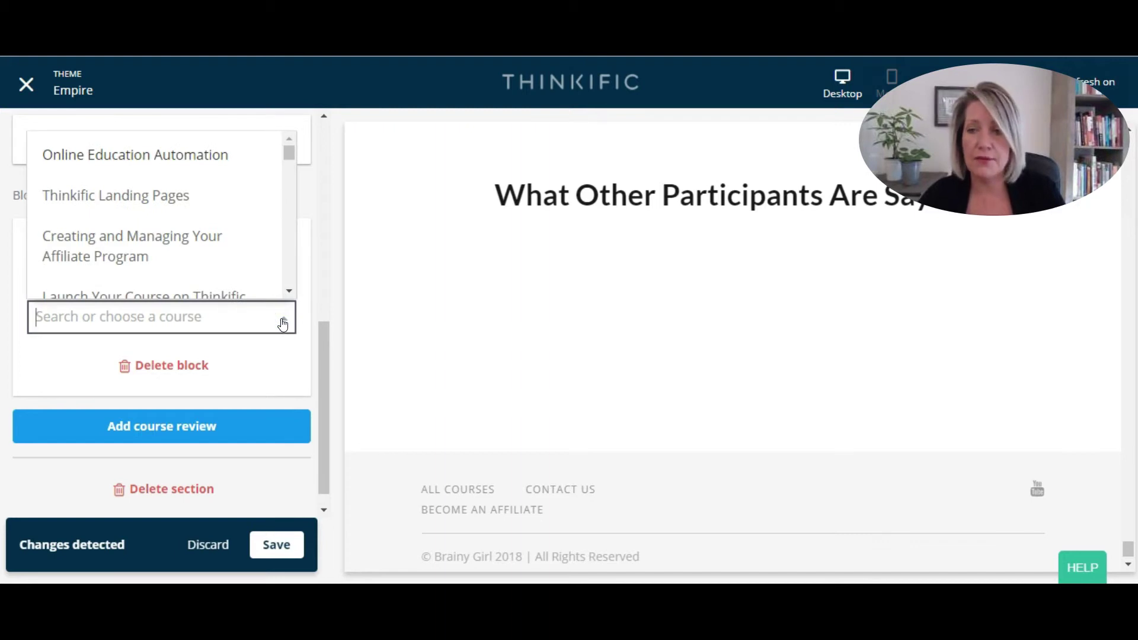
pyautogui.write('list')
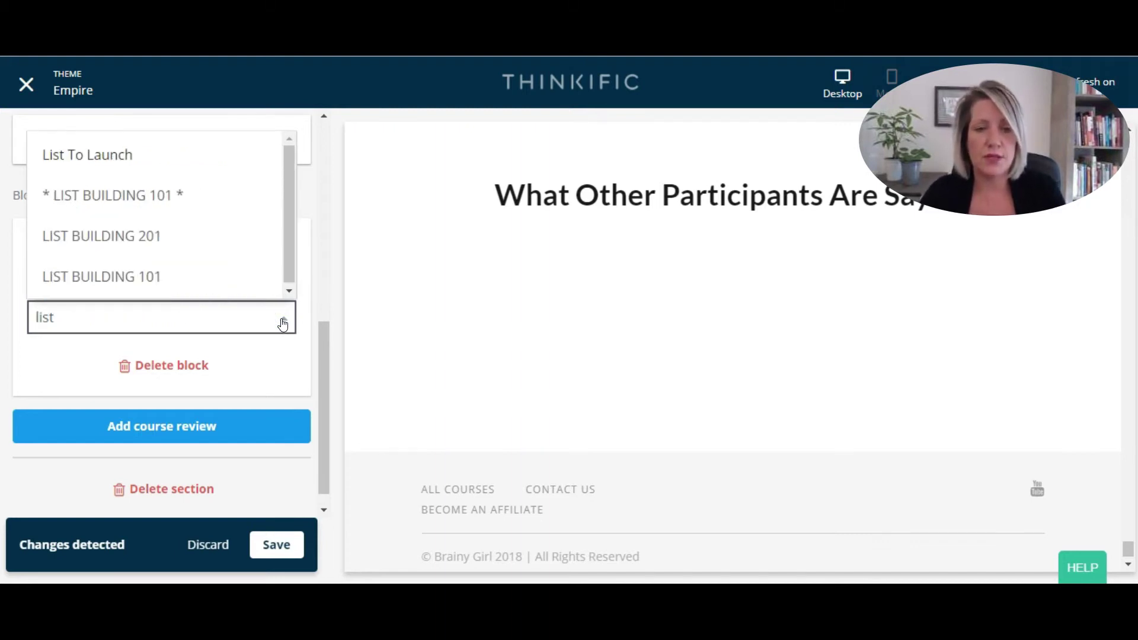
pyautogui.click(112, 158)
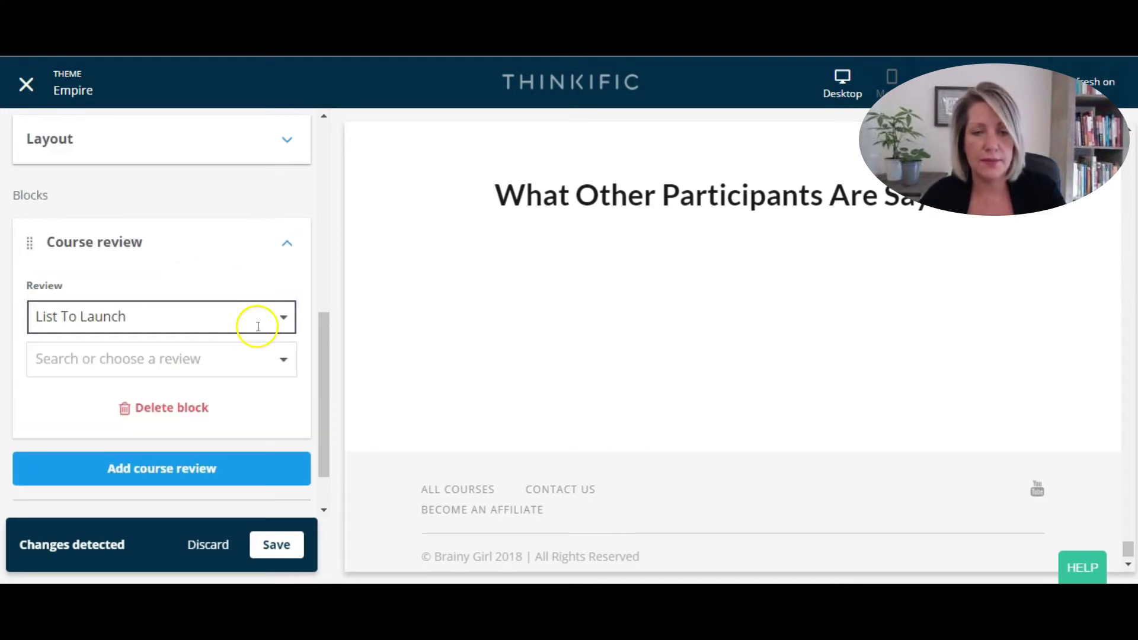
pyautogui.click(281, 364)
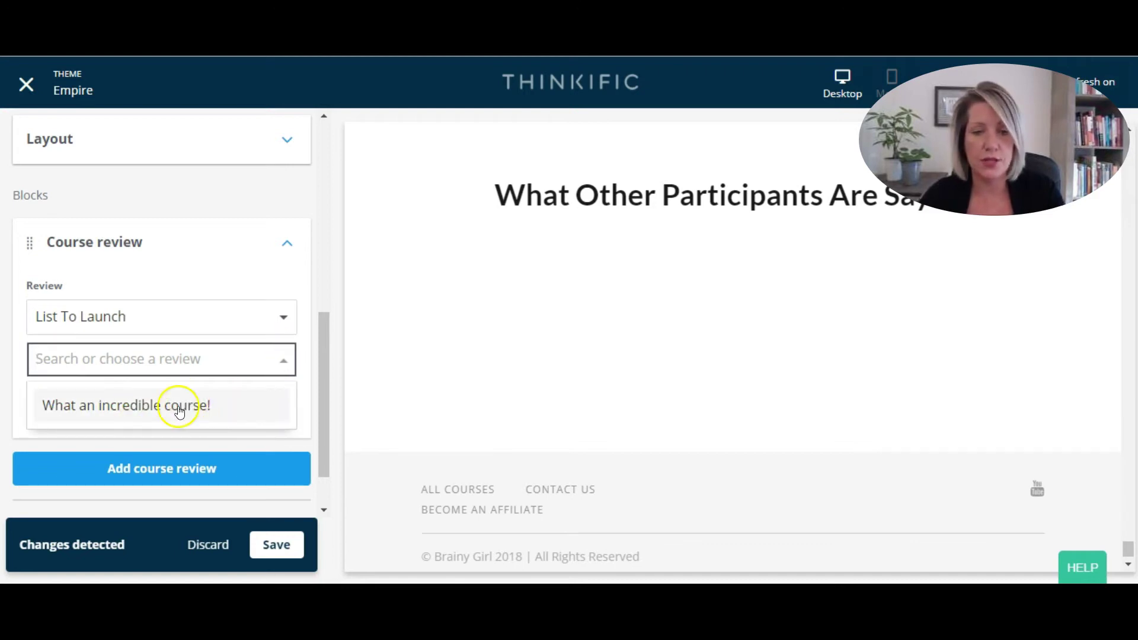
pyautogui.click(155, 404)
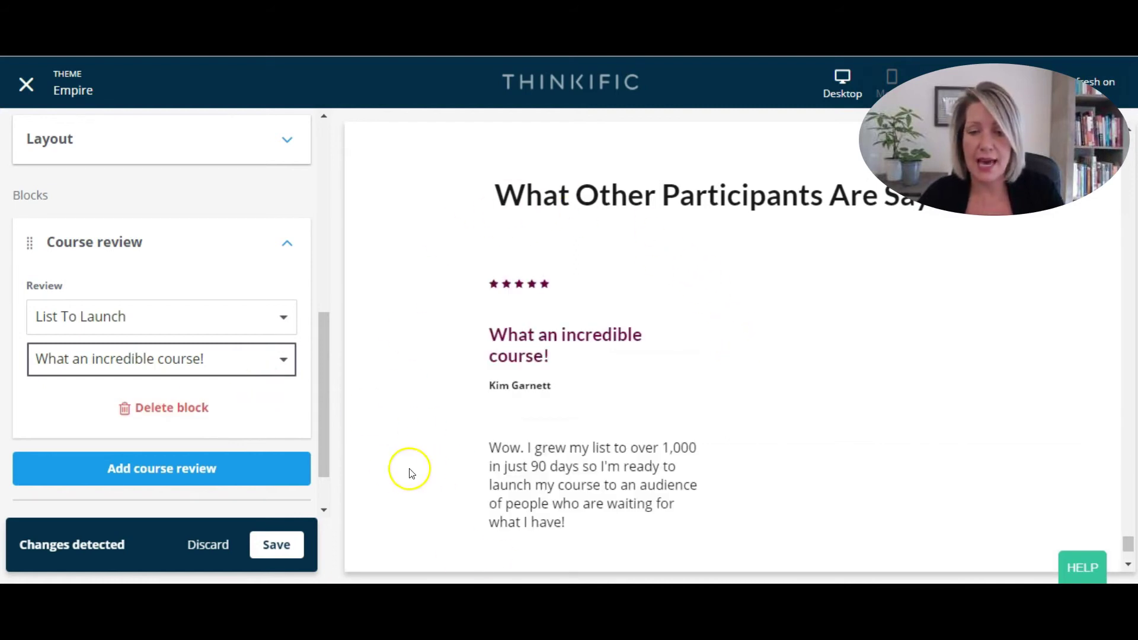
pyautogui.click(273, 547)
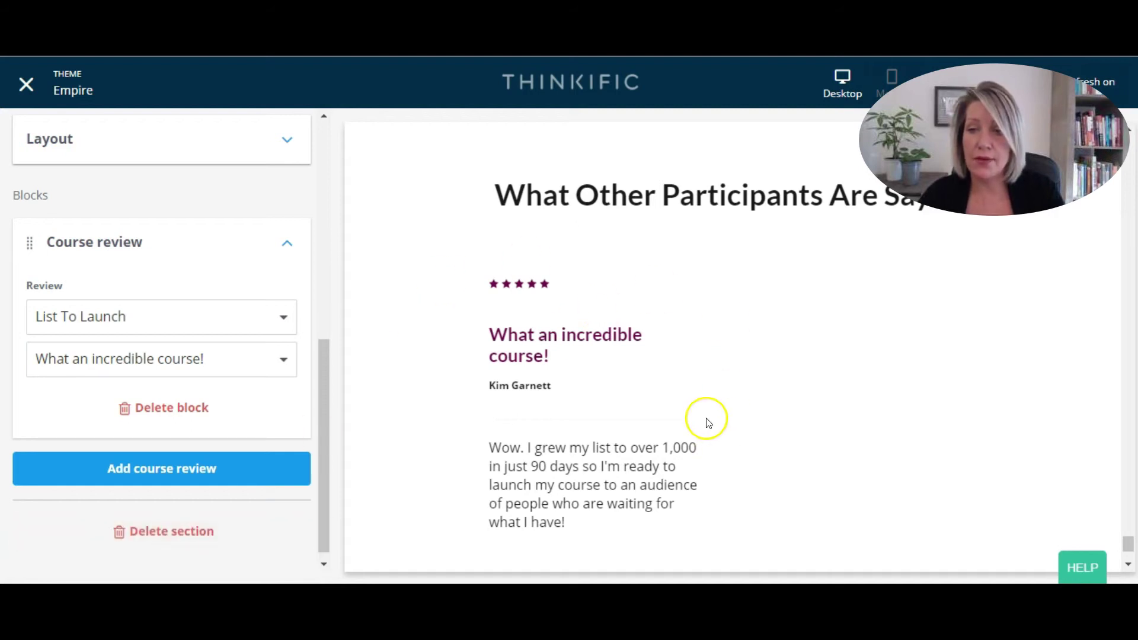
pyautogui.scroll(8, 247, 249)
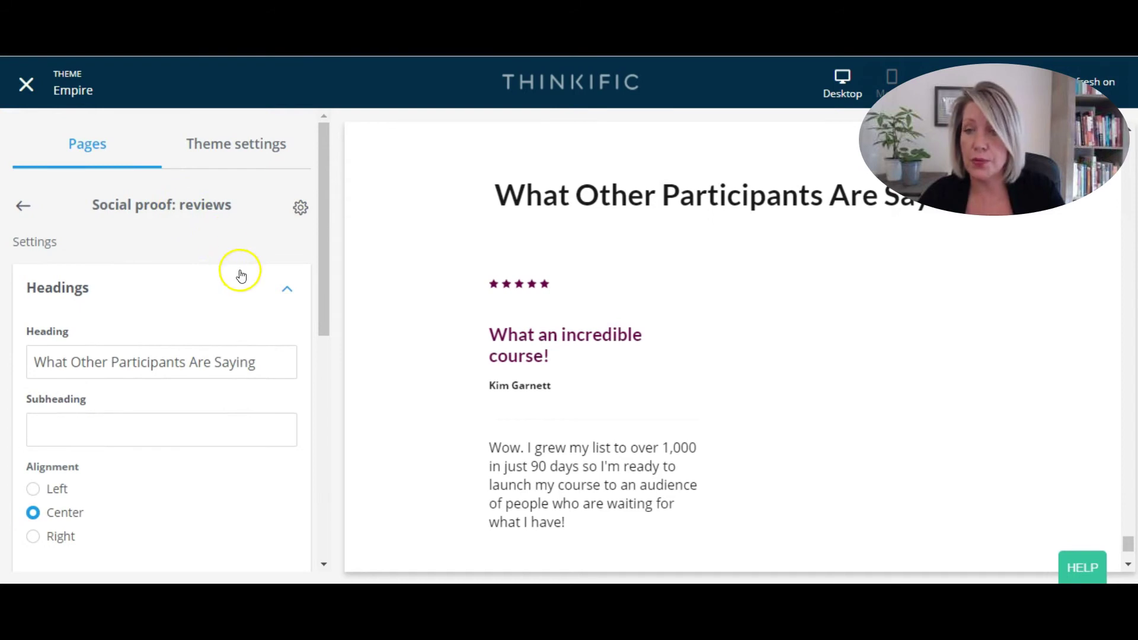
pyautogui.scroll(-8, 223, 284)
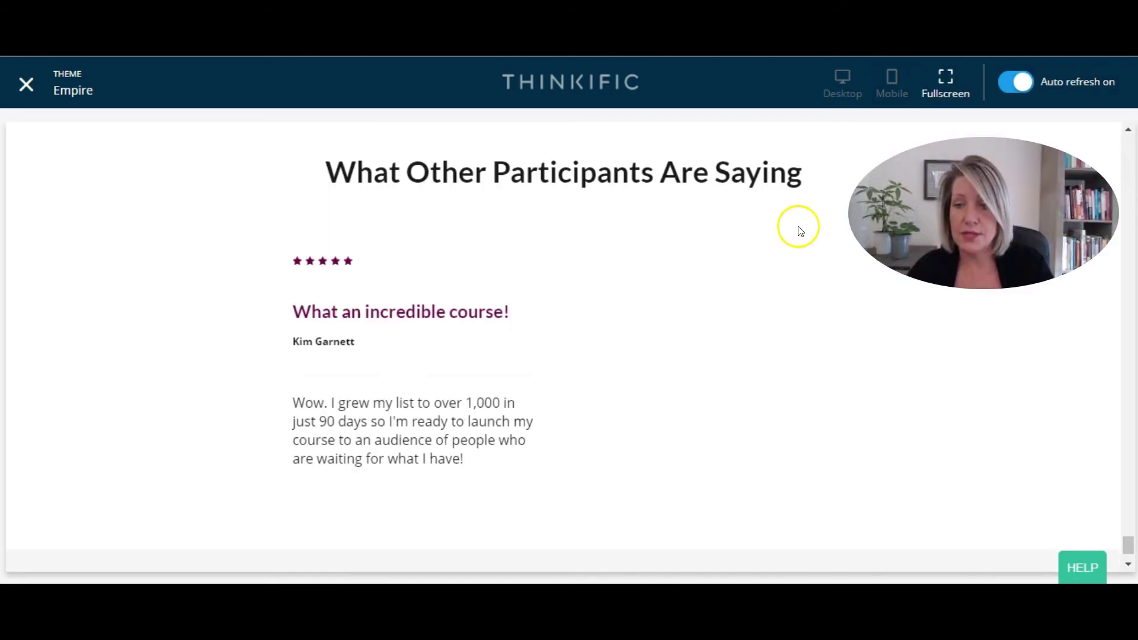
pyautogui.click(626, 354)
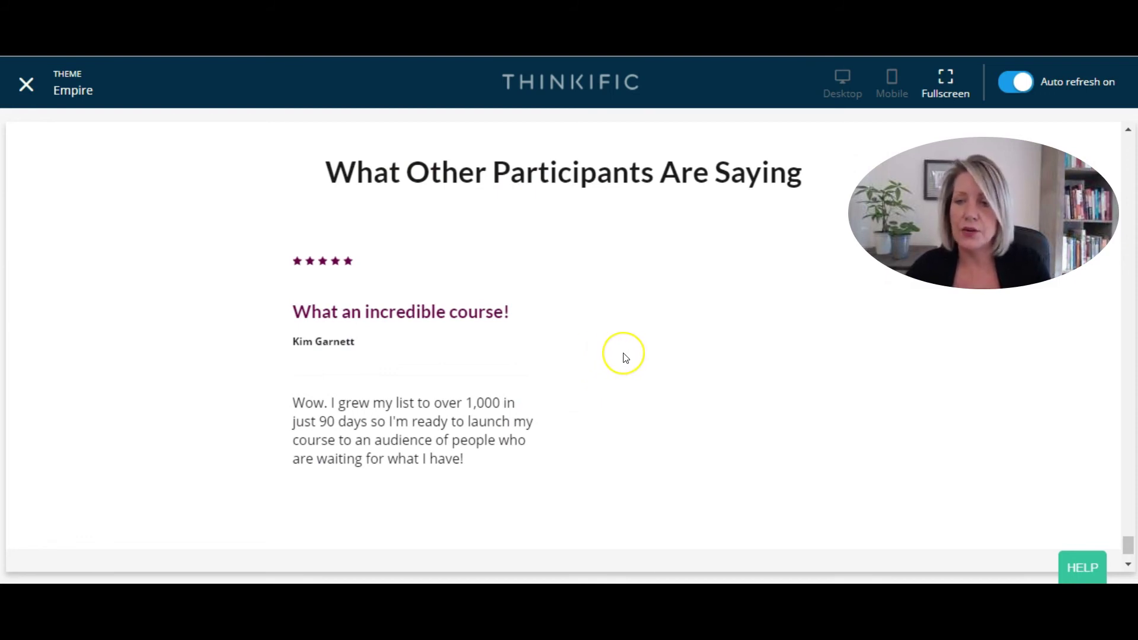